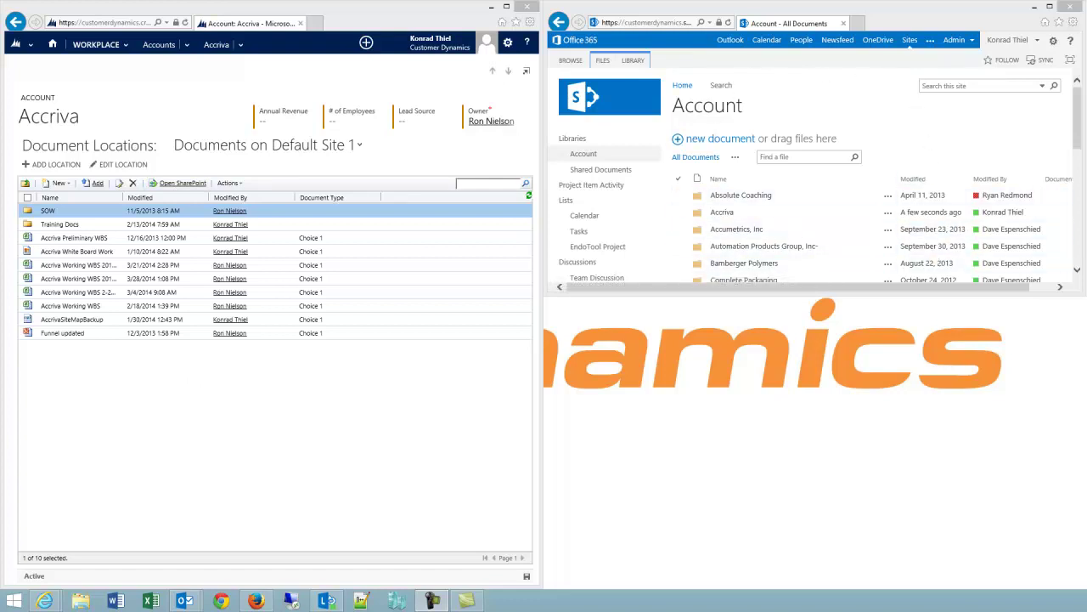
Step: Rename the SharePoint Accriva folder to 'Accriva Bad-Broken' through its Edit Properties form
left_click(753, 217)
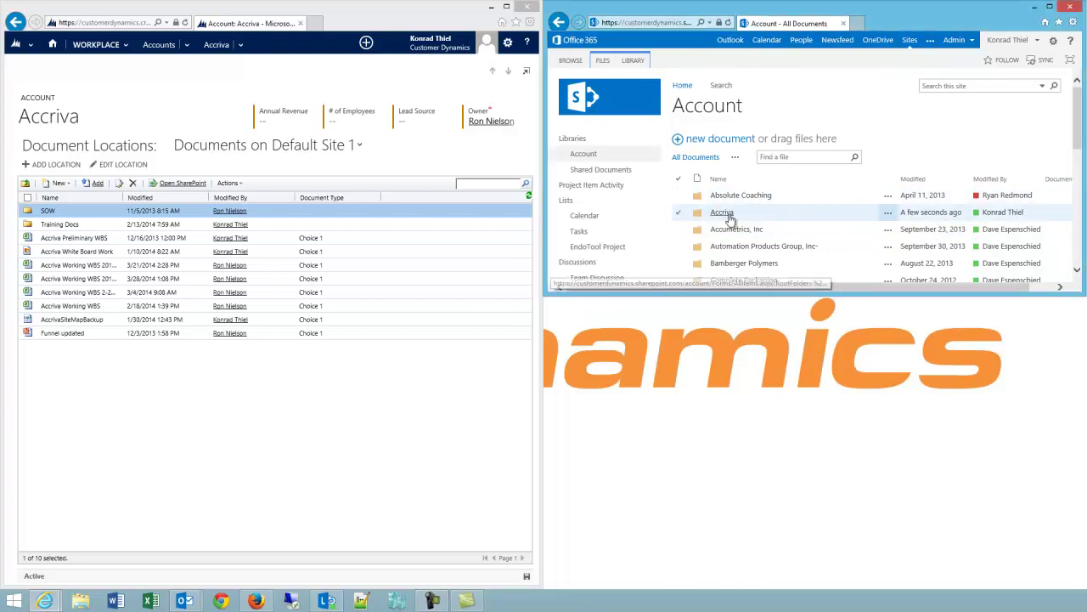
left_click(728, 220)
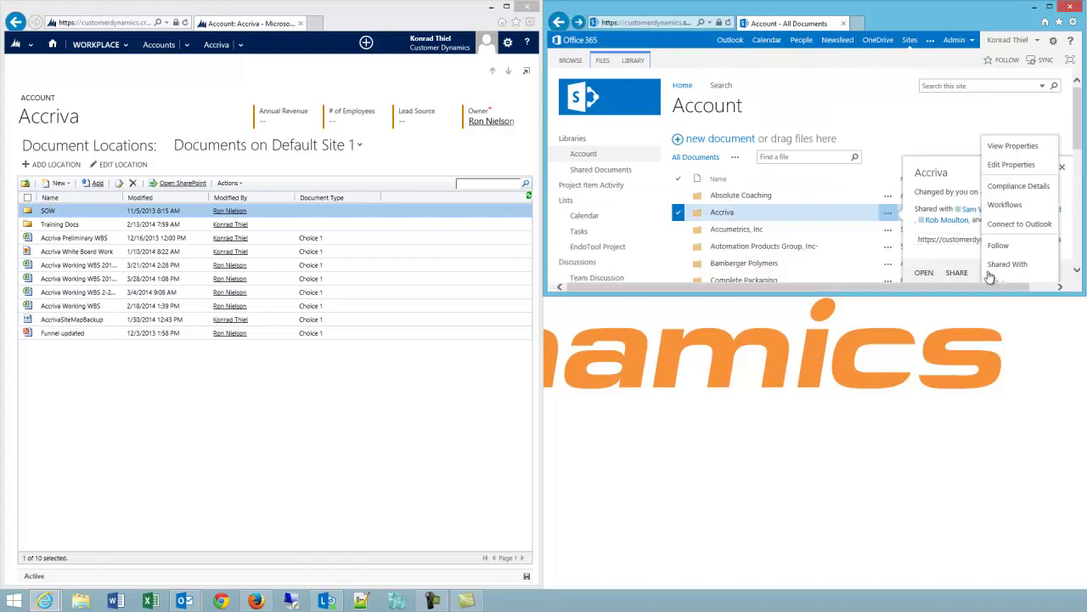
left_click(1012, 167)
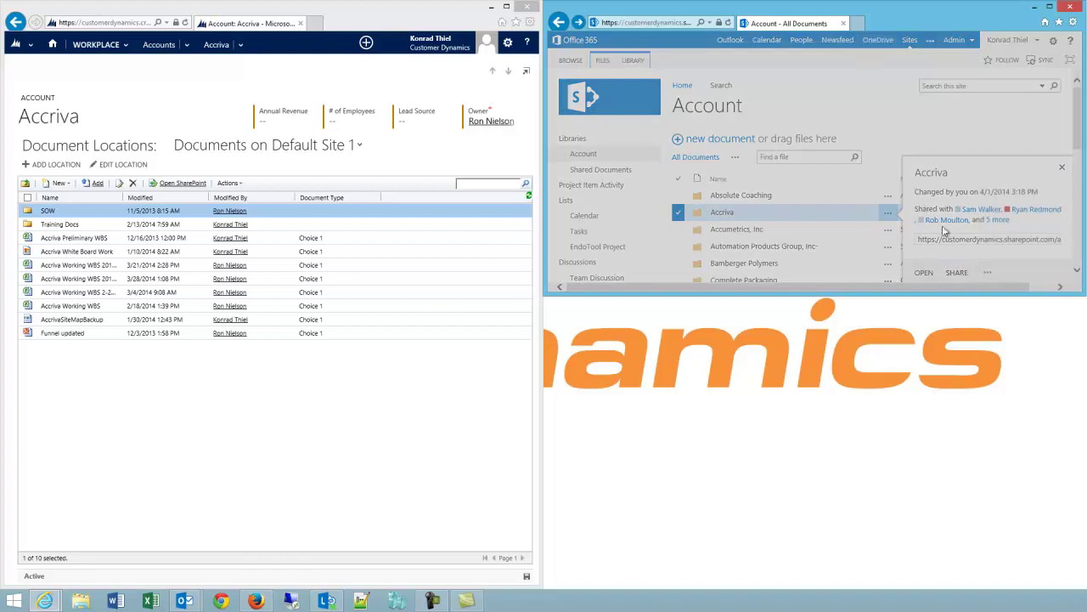
left_click(797, 157)
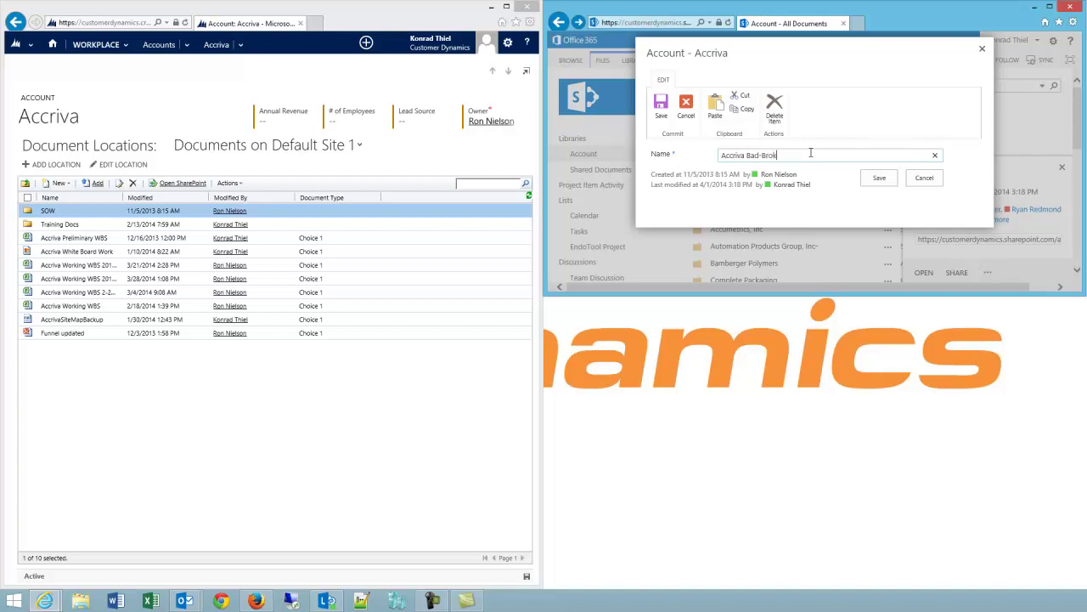
type("Bad-Broken")
left_click(879, 178)
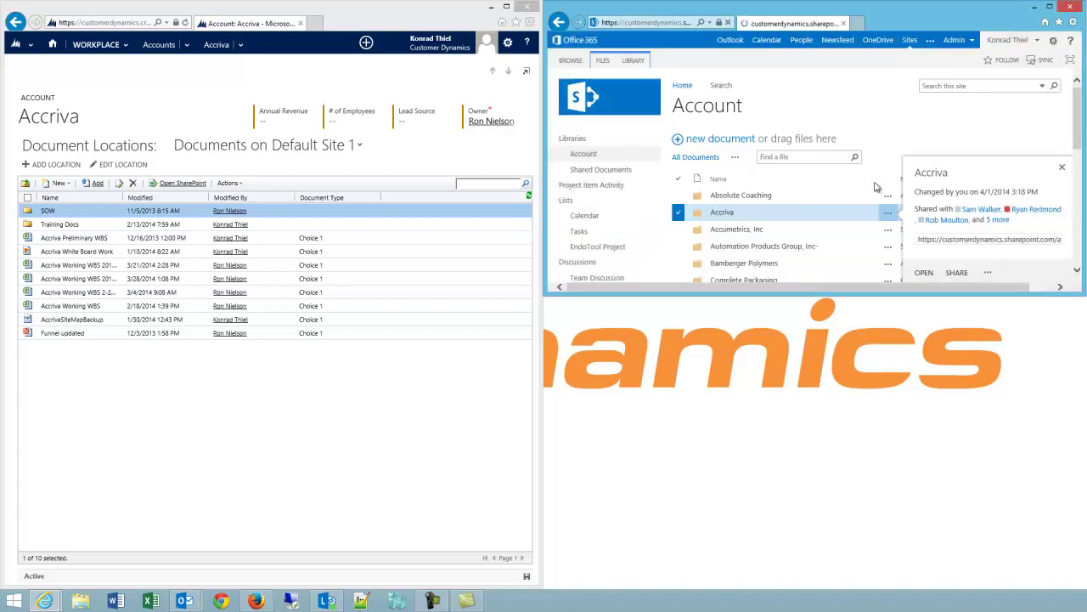
left_click(435, 24)
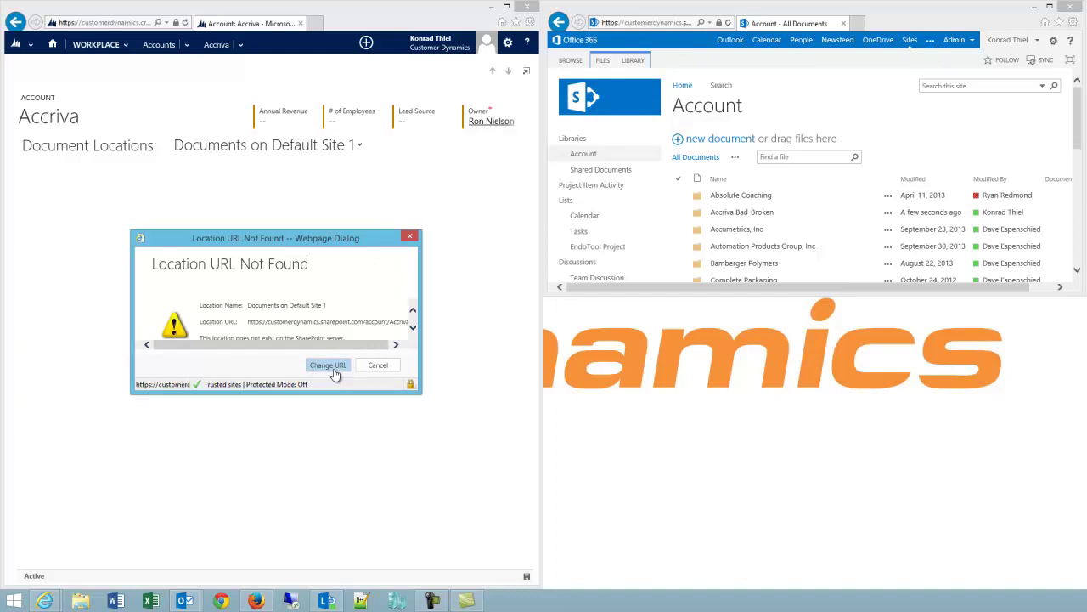
Step: Set the location to an existing SharePoint folder URL and paste in the Accriva Bad-Broken folder's address
left_click(328, 372)
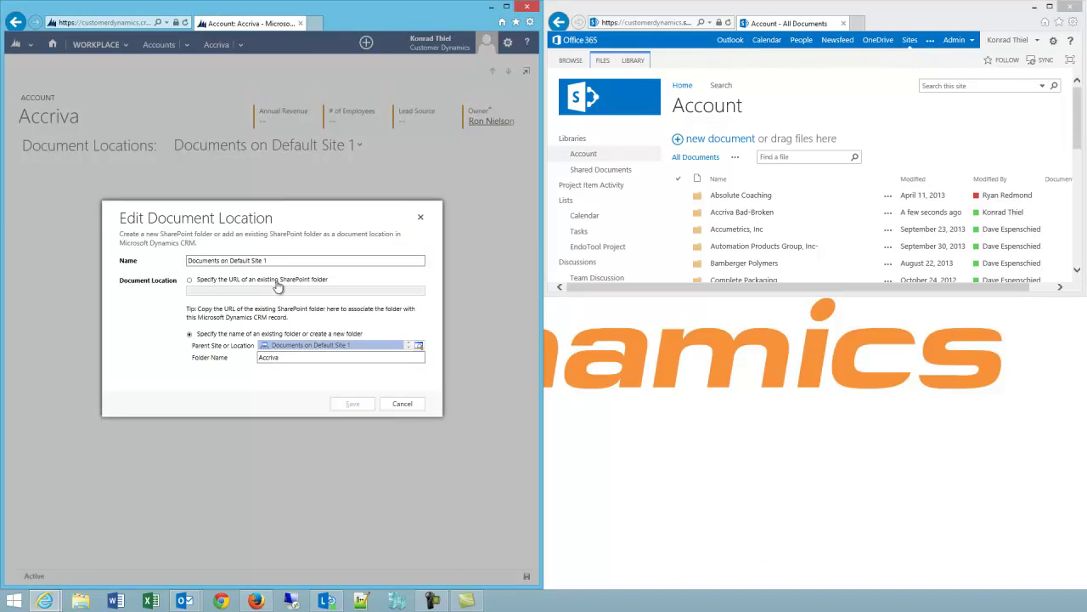
left_click(266, 282)
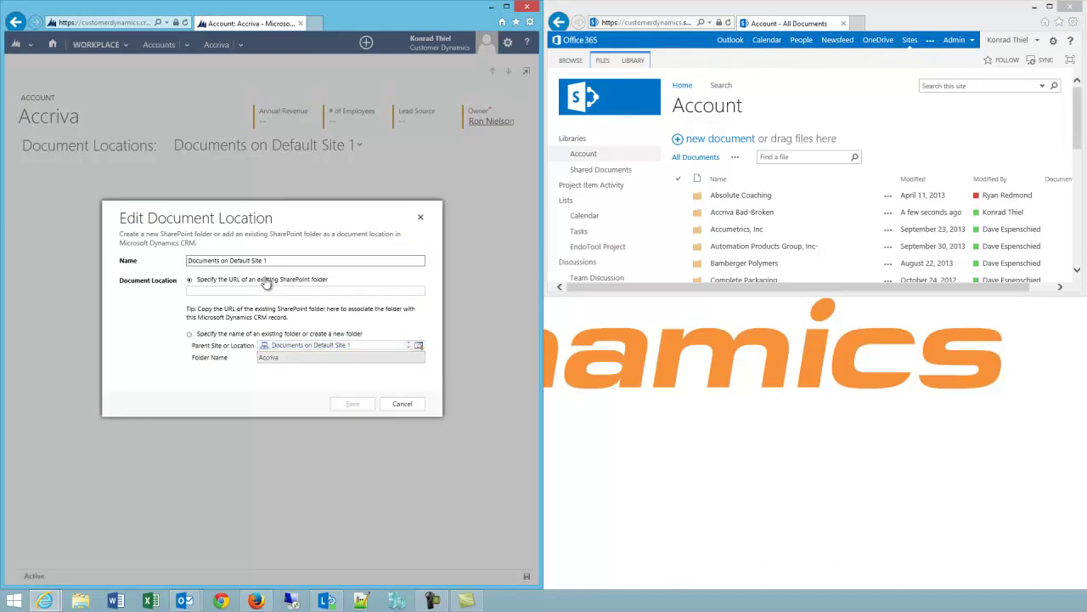
left_click(752, 219)
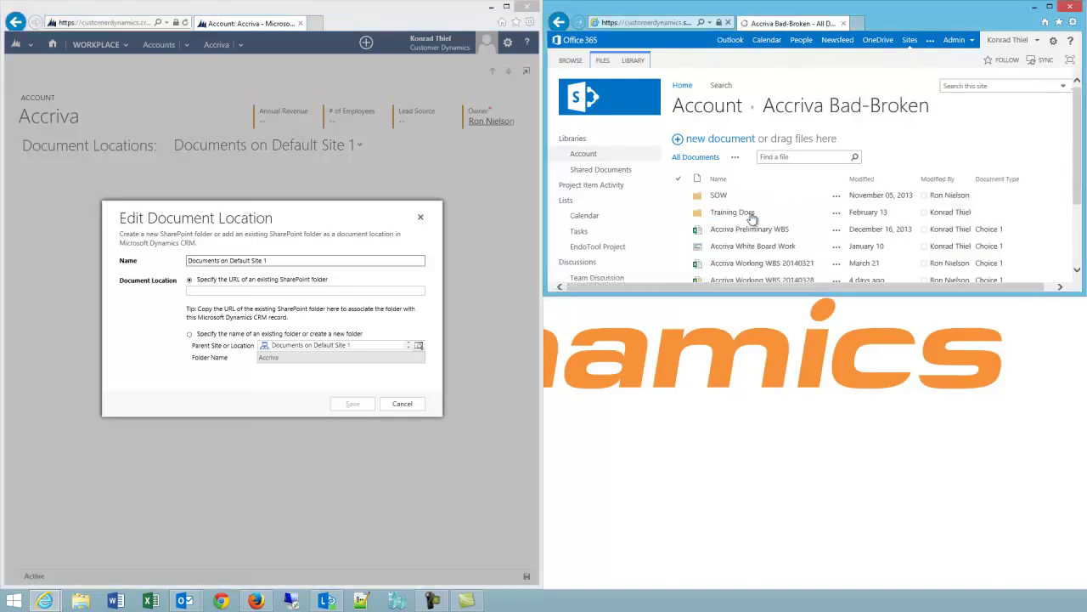
left_click(671, 25)
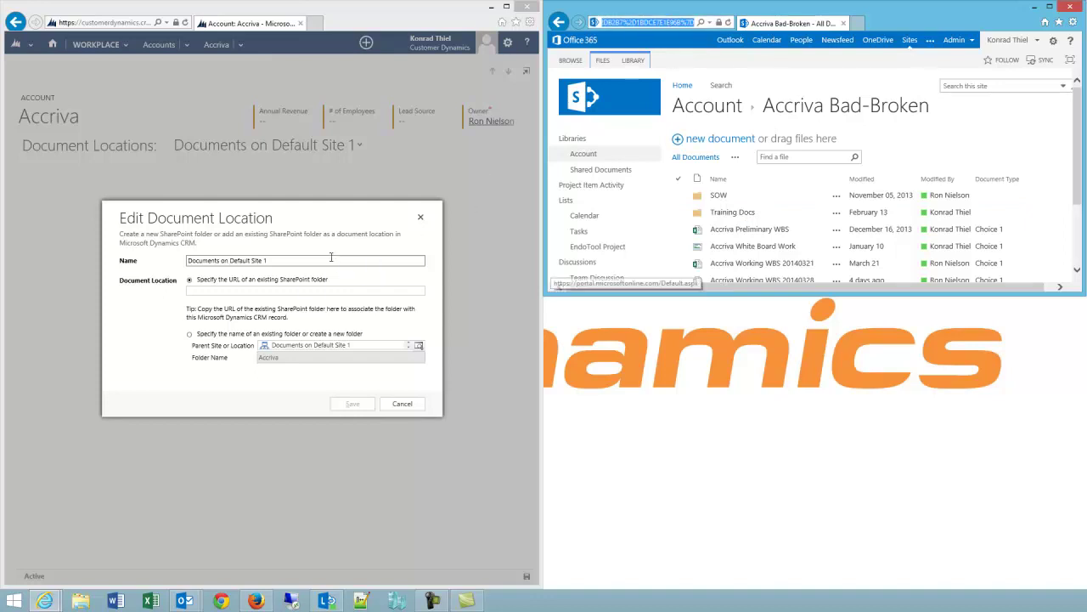
left_click(245, 290)
key("ctrl+v")
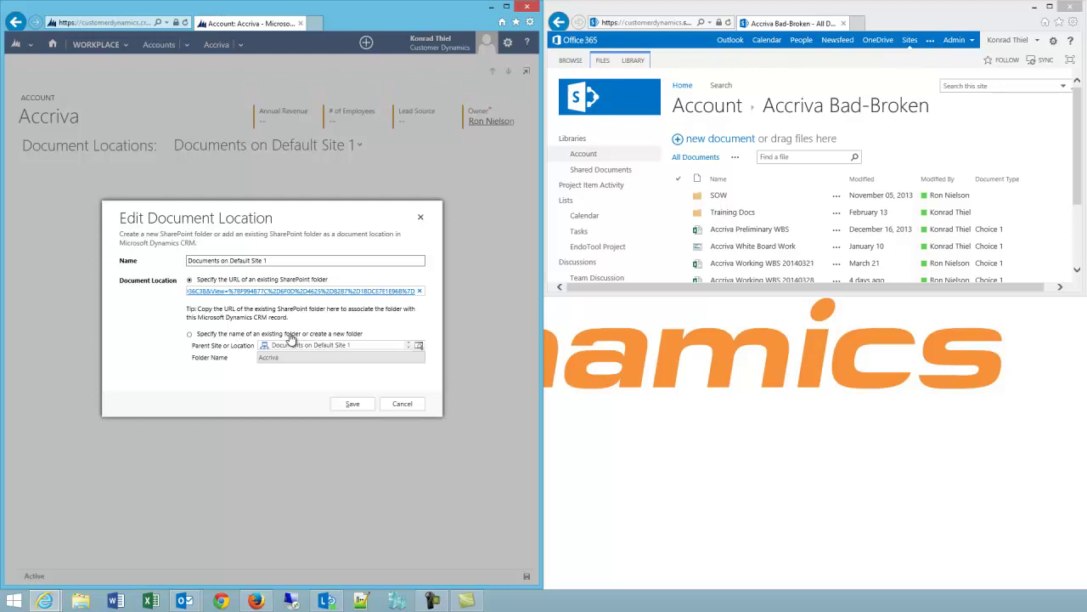
Step: Switch to an existing folder name and pick Default Site from the SharePoint Site lookup as parent
left_click(189, 335)
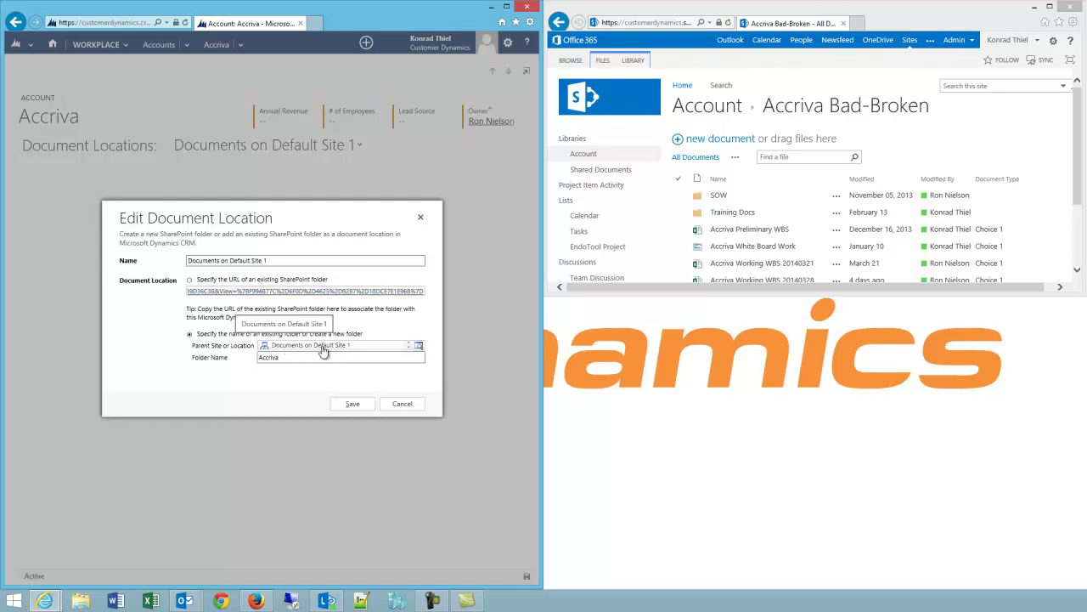
left_click(421, 352)
scroll(431, 301, "down", 1)
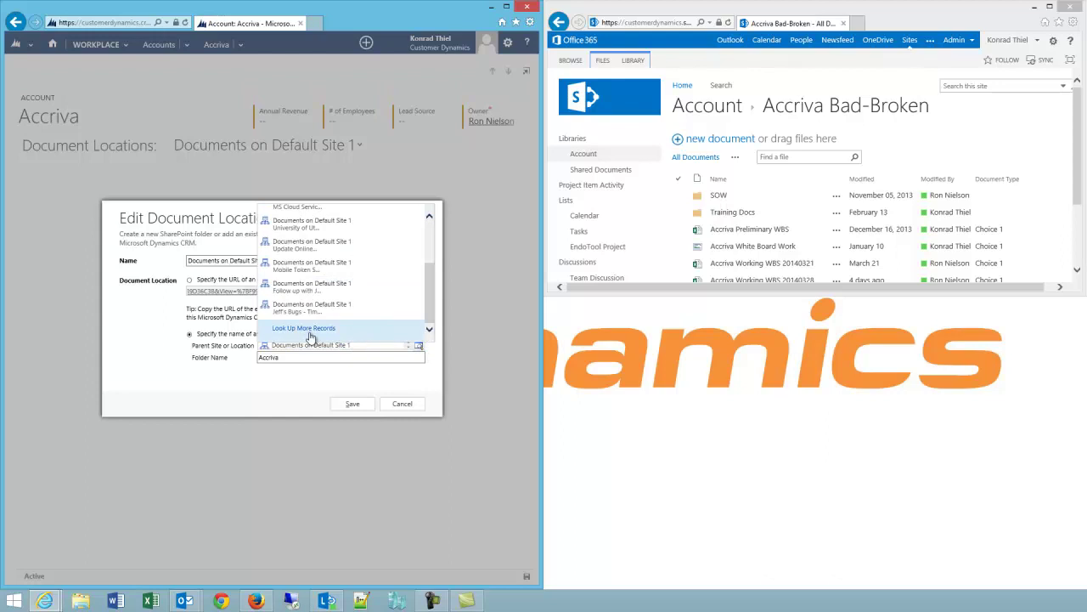
left_click(311, 335)
left_click(217, 212)
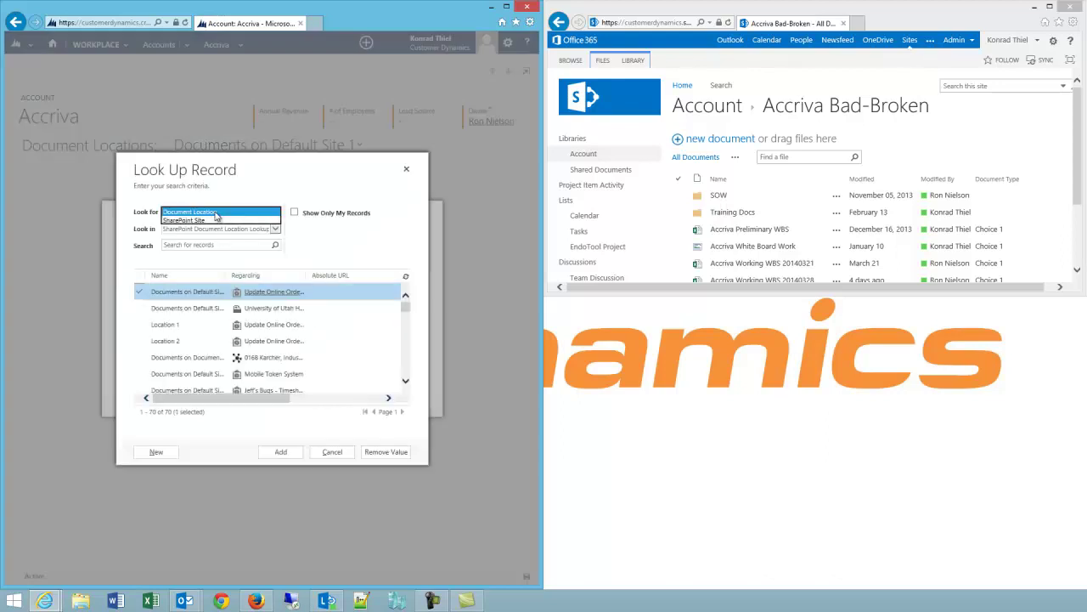
left_click(200, 220)
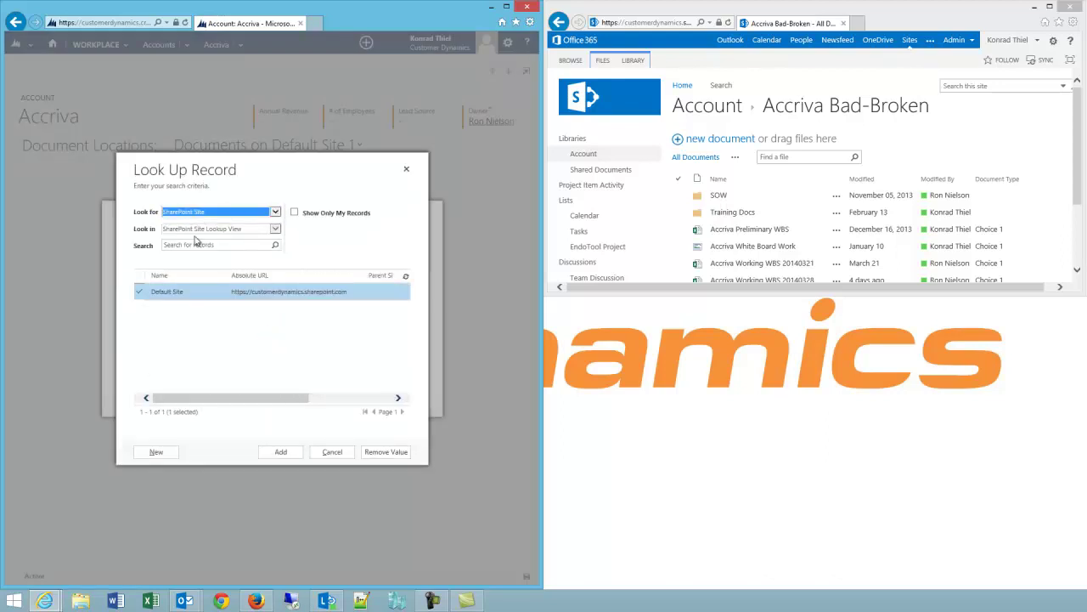
left_click(281, 451)
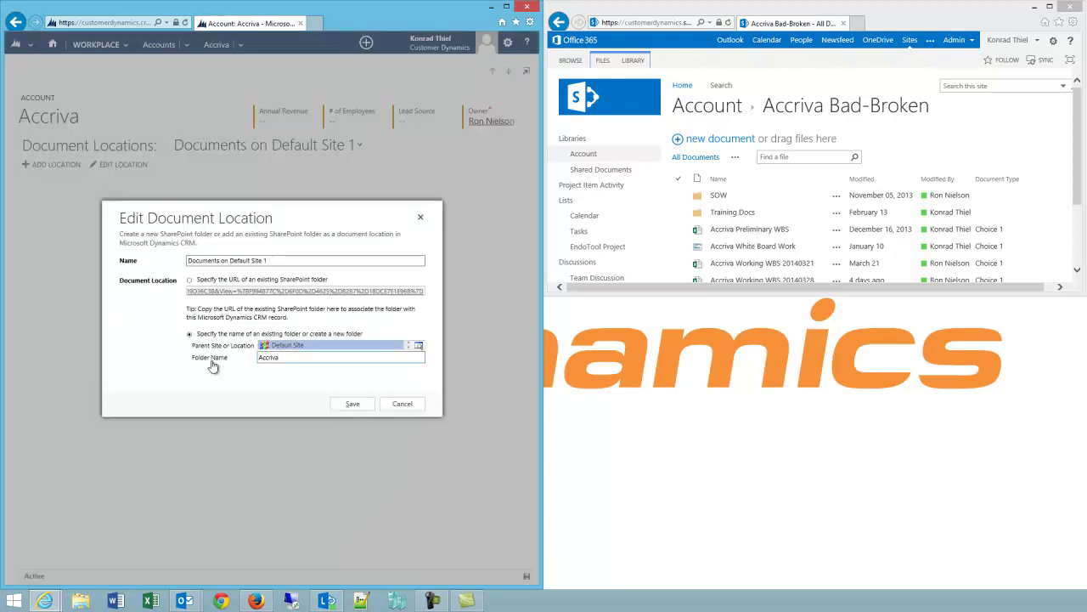
Step: Change the folder name to 'Accriva Bad-Broken', save, and confirm linking the existing folder
left_click(299, 357)
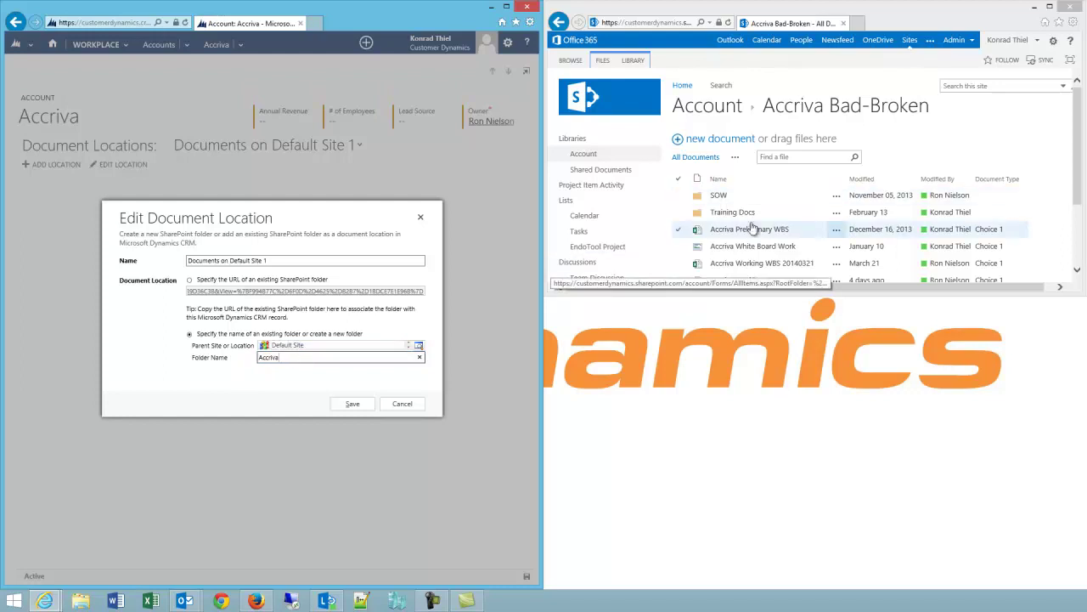
left_click(646, 130)
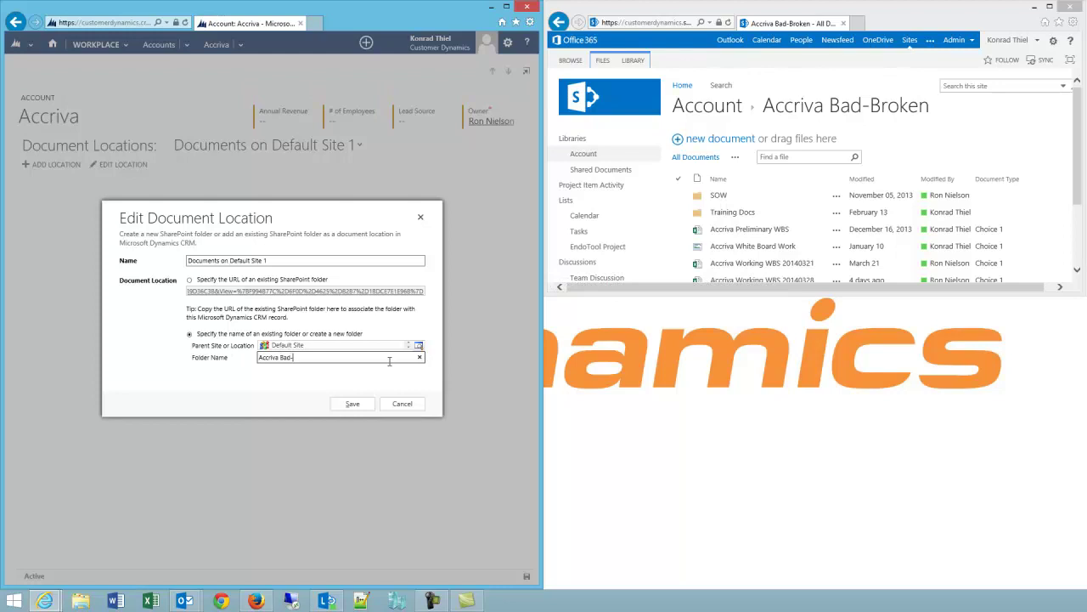
type("Bad-Broken")
left_click(351, 406)
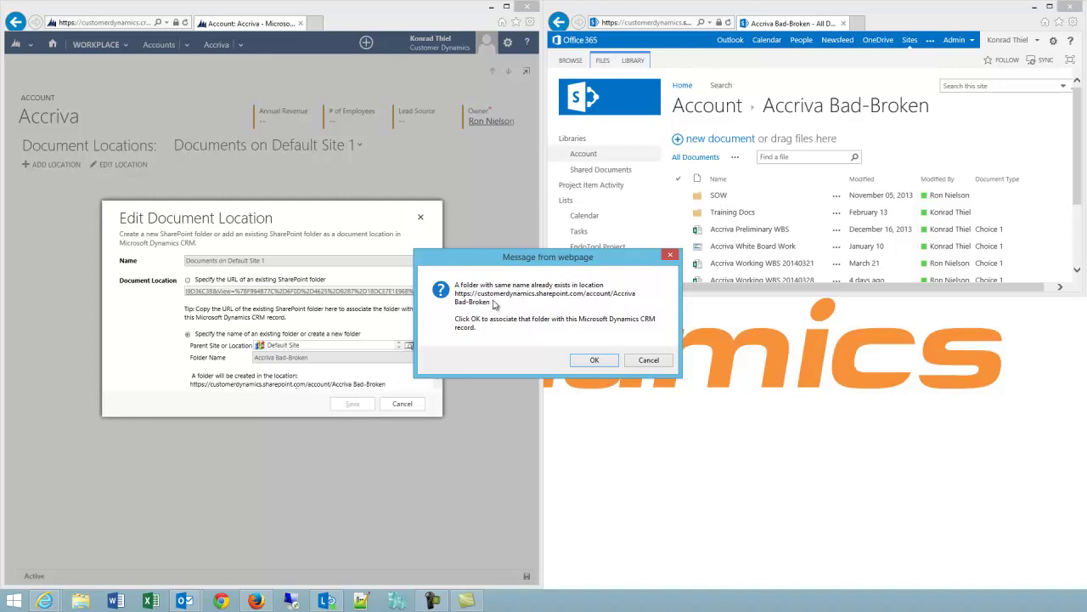
left_click(594, 362)
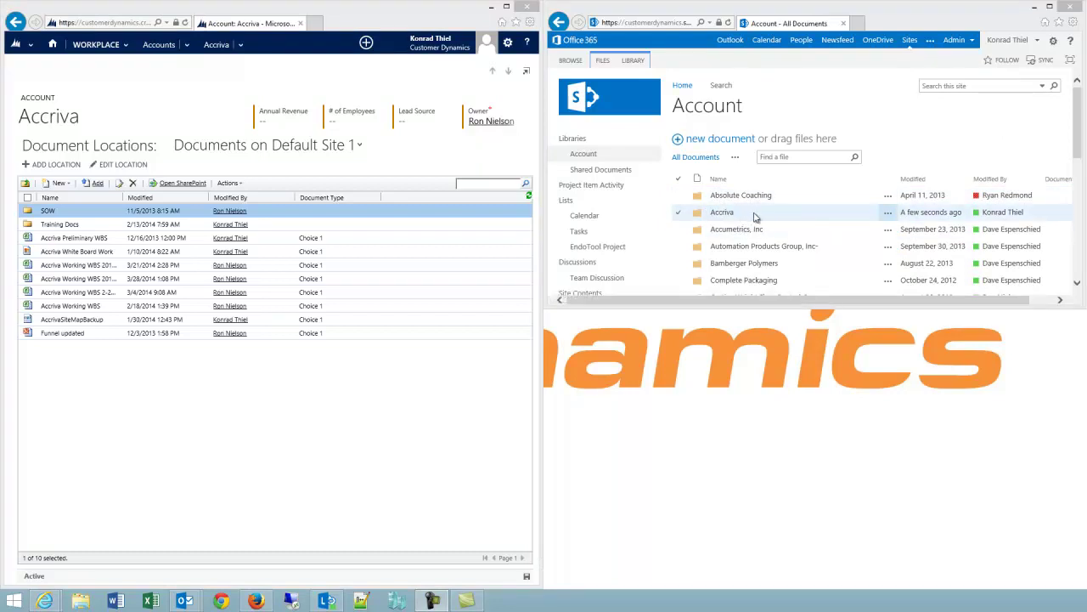
Step: Edit the location, cut the folder name back to 'Accriva', then save and confirm the link
left_click(123, 165)
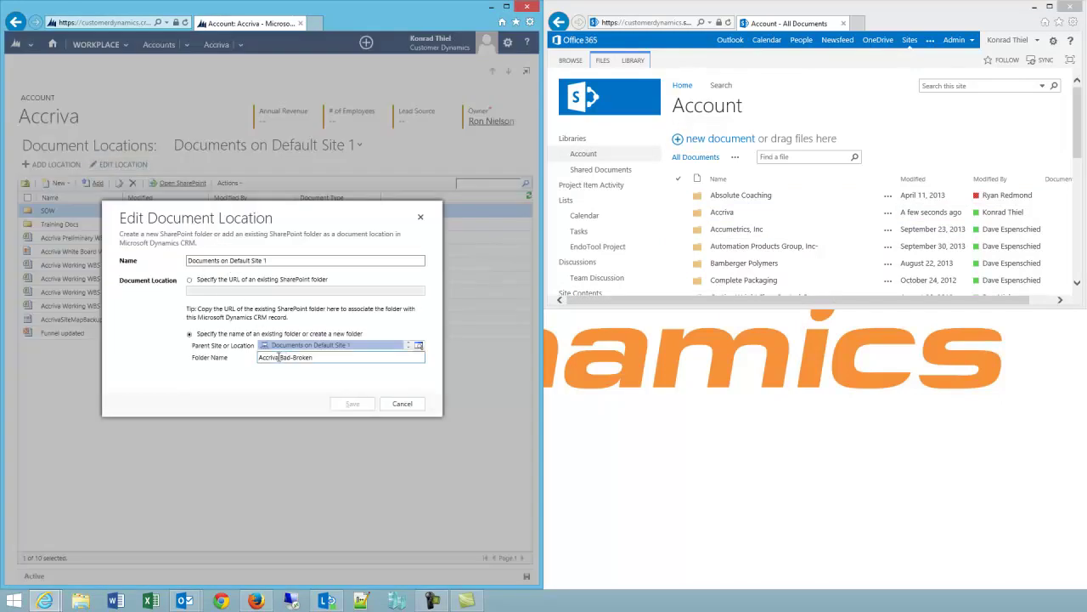
left_click_drag(280, 356, 404, 358)
key("Delete")
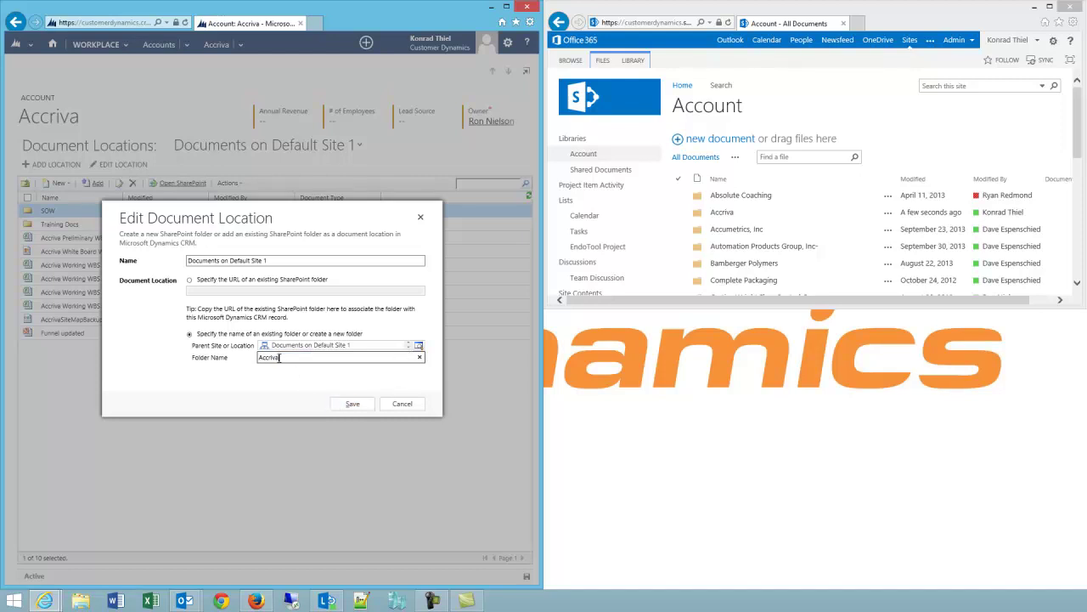
left_click(357, 409)
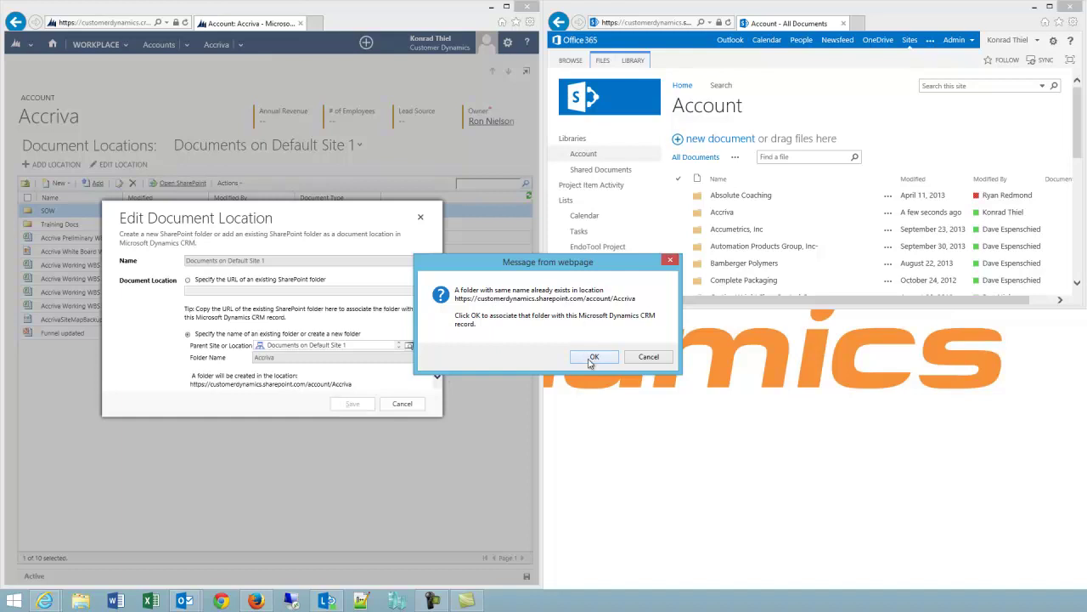
left_click(594, 356)
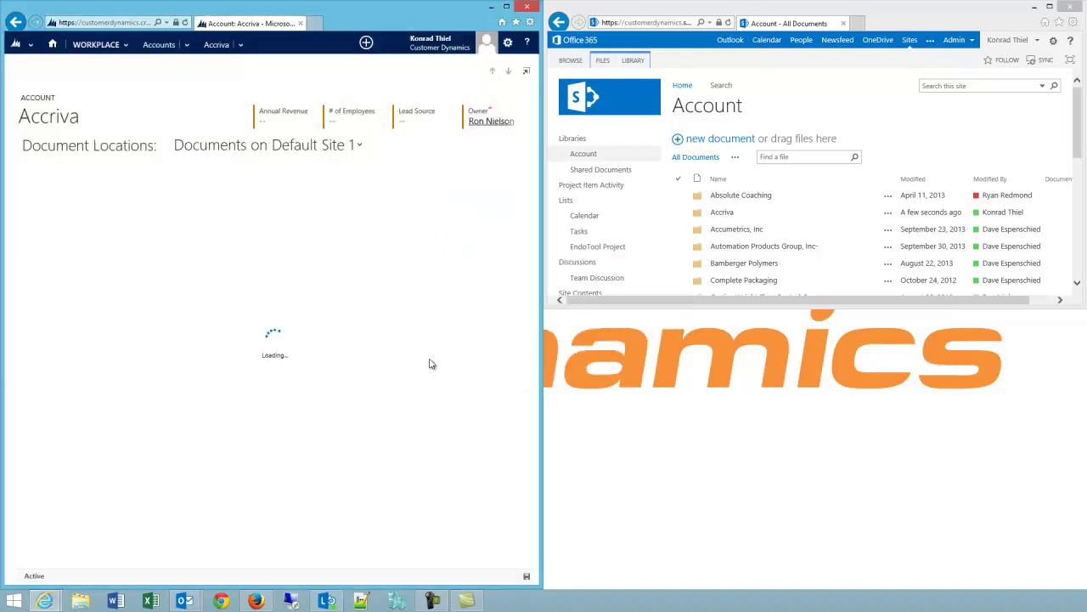